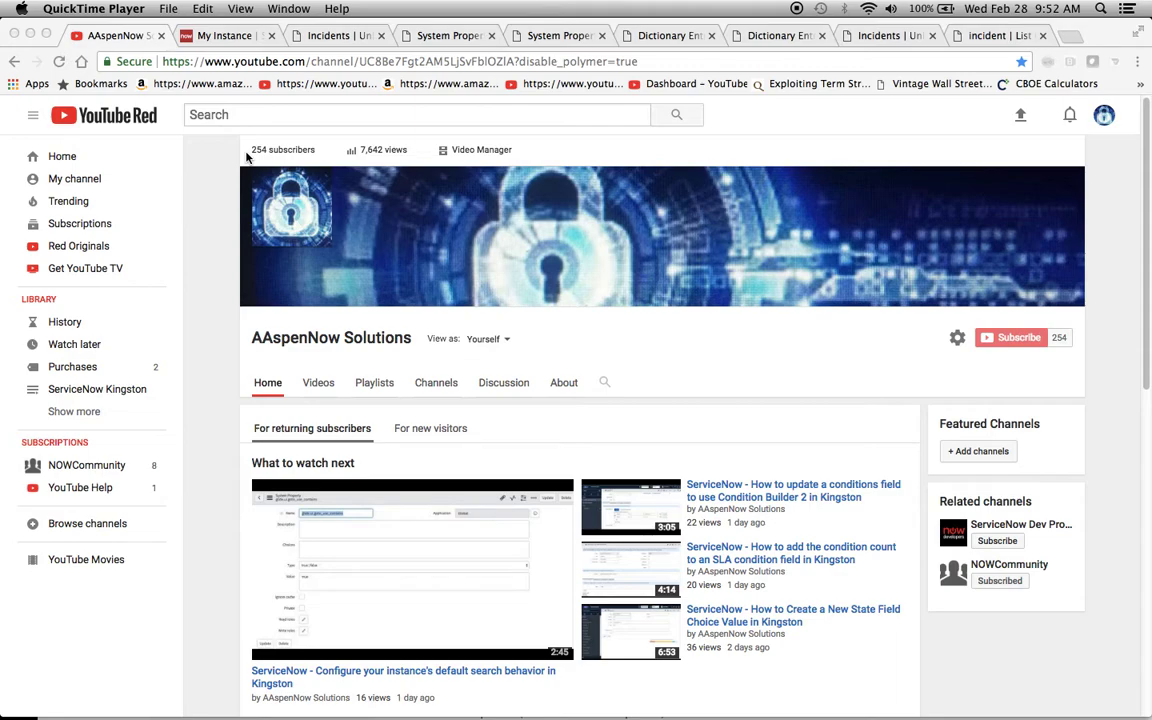
Step: Move from the incident list to the System Properties (sys_properties) list
{"action": "left_click", "coordinate": [321, 38]}
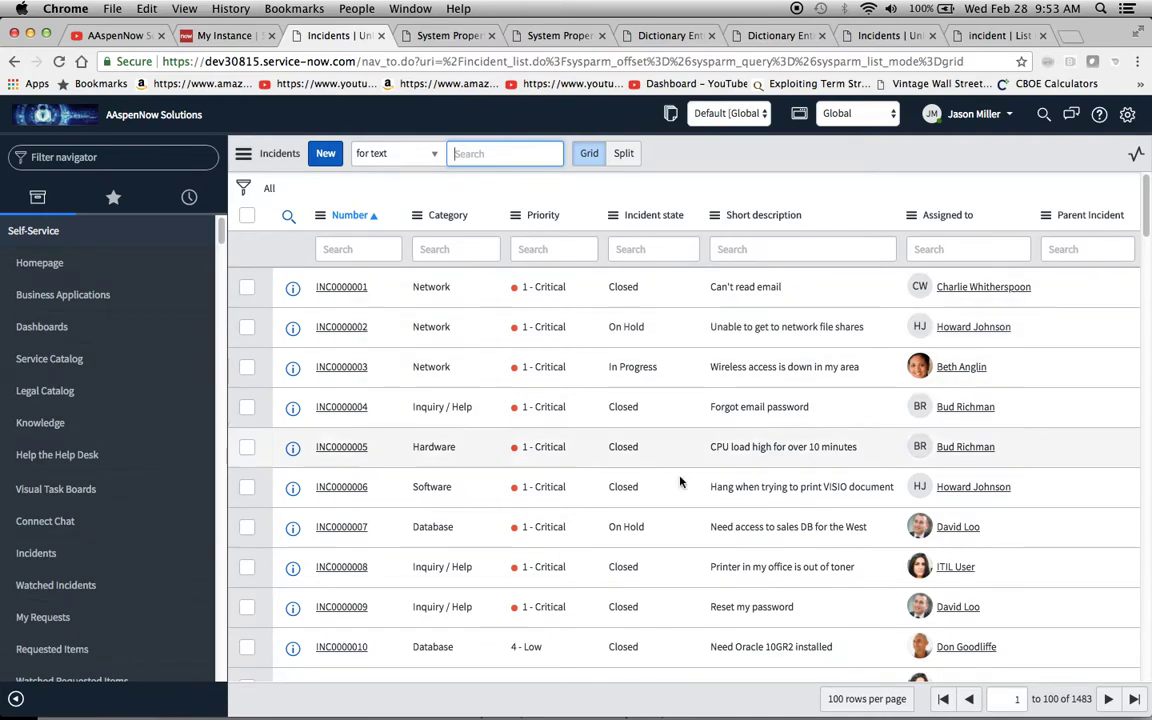
{"action": "left_click", "coordinate": [449, 36]}
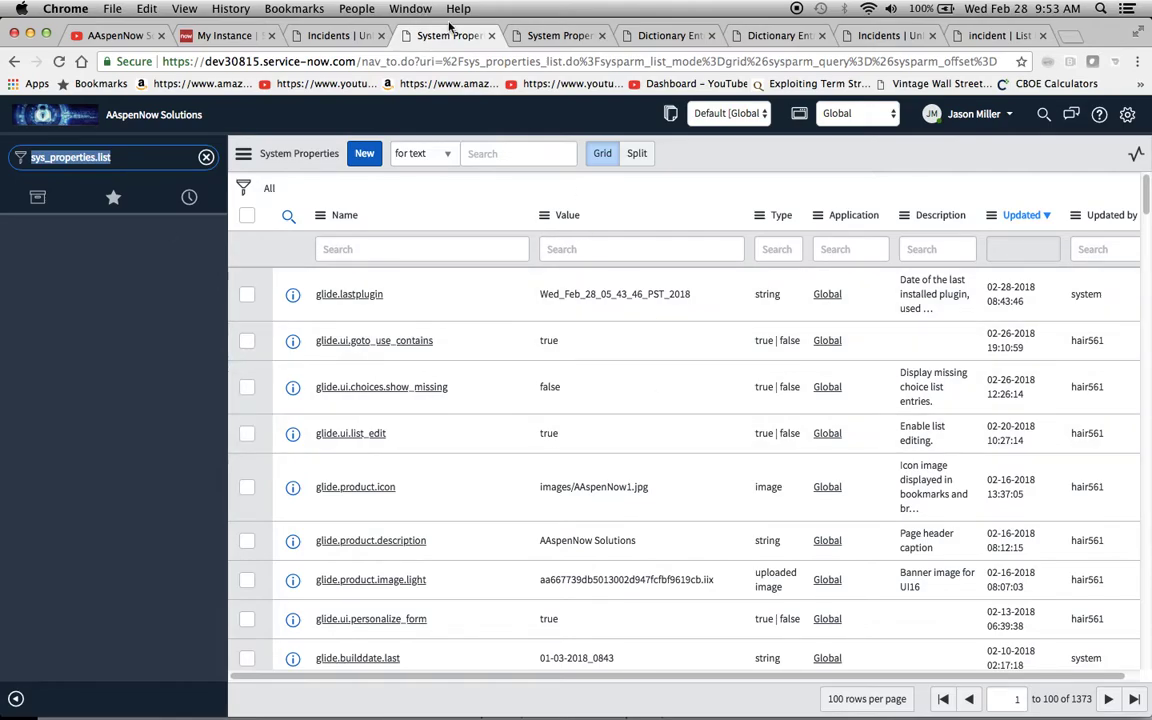
Step: Submit the true | false property glide.ui.list.detail_row with value true, then go to the incident dictionary
{"action": "left_click", "coordinate": [538, 35]}
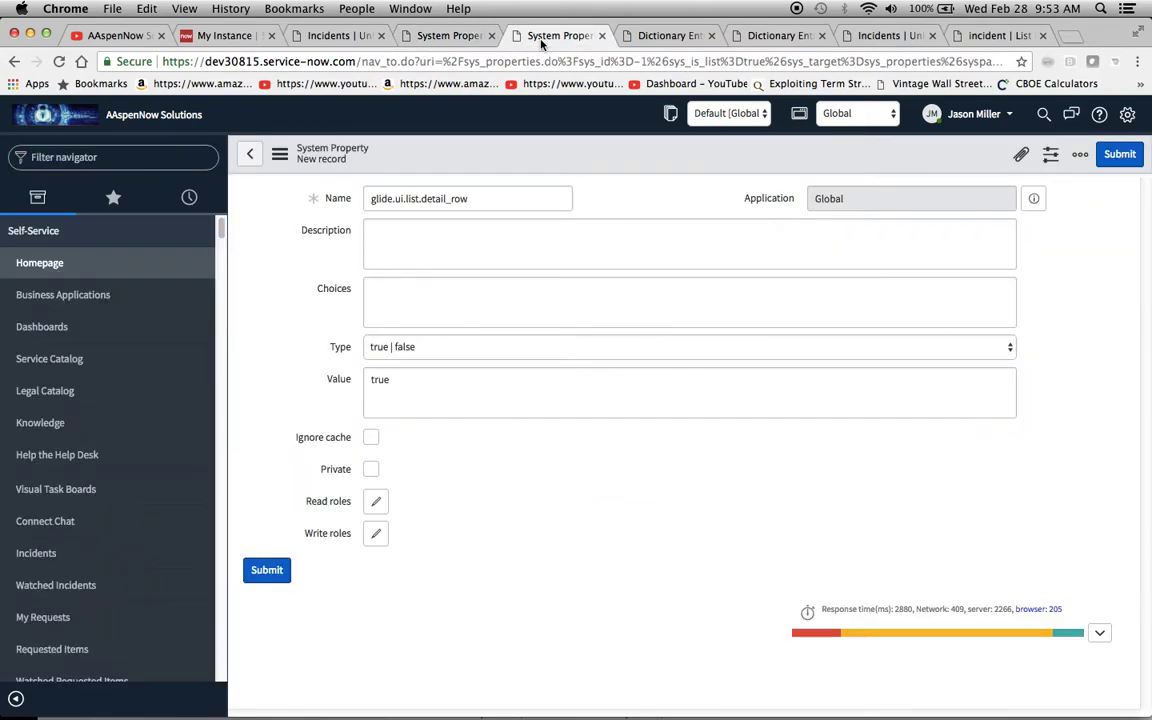
{"action": "left_click", "coordinate": [488, 200]}
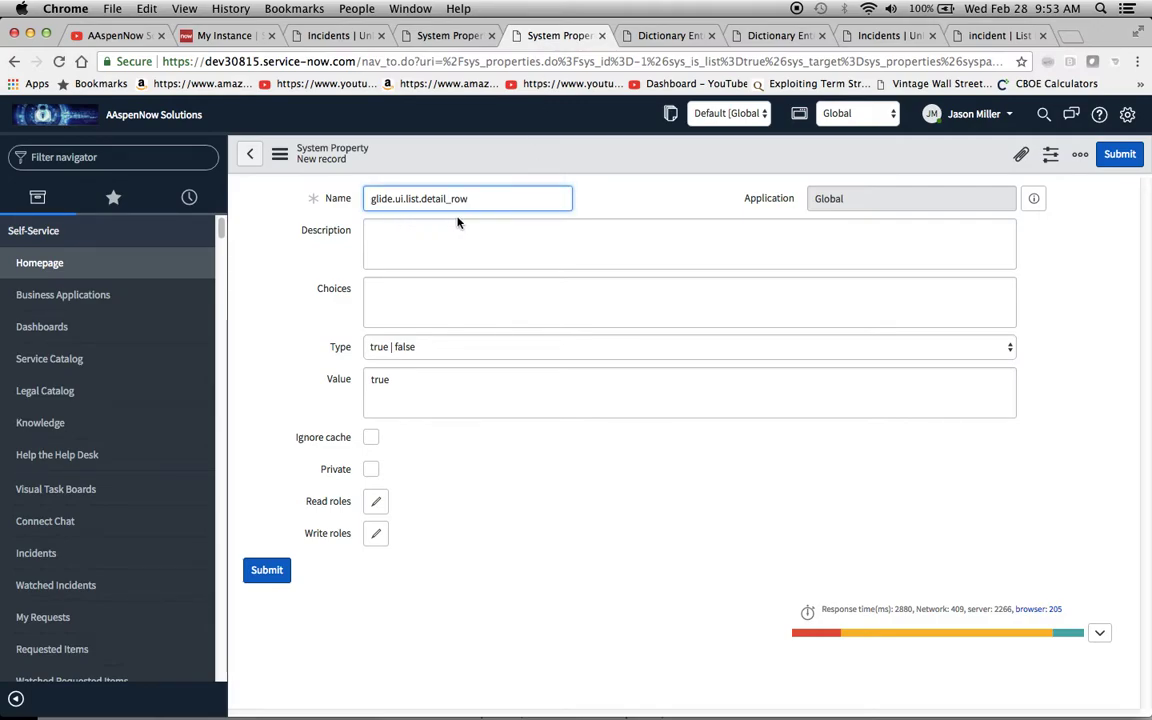
{"action": "left_click", "coordinate": [366, 347]}
{"action": "left_click", "coordinate": [321, 342]}
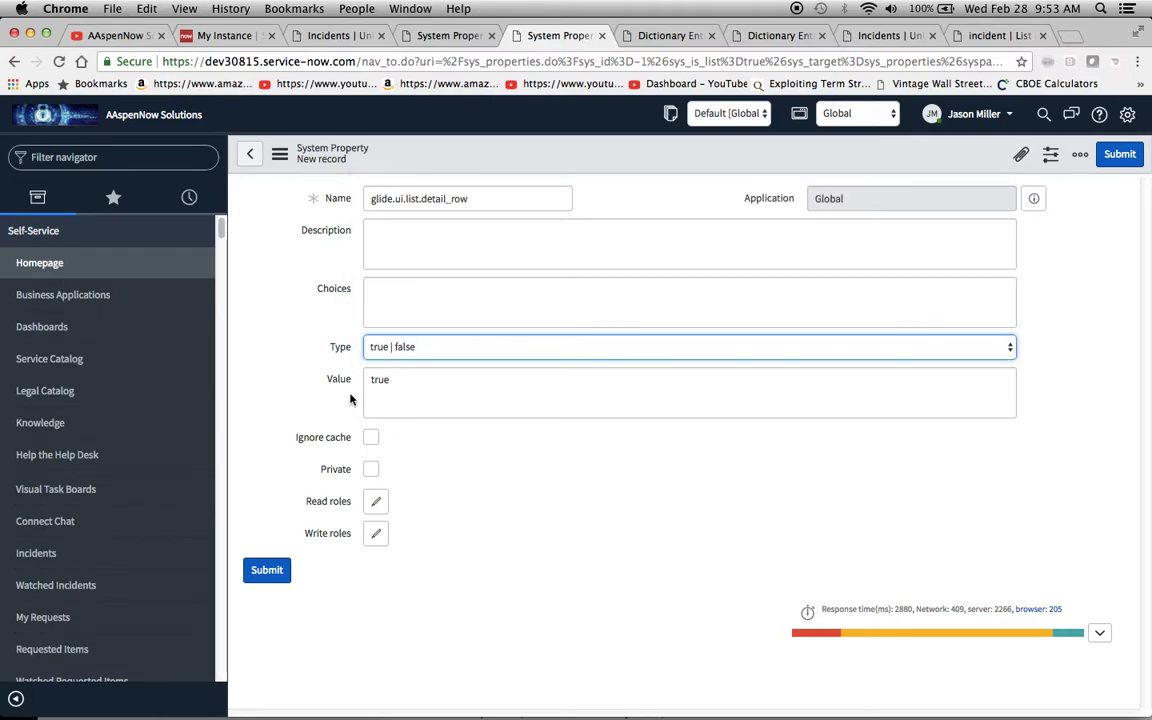
{"action": "left_click", "coordinate": [267, 572]}
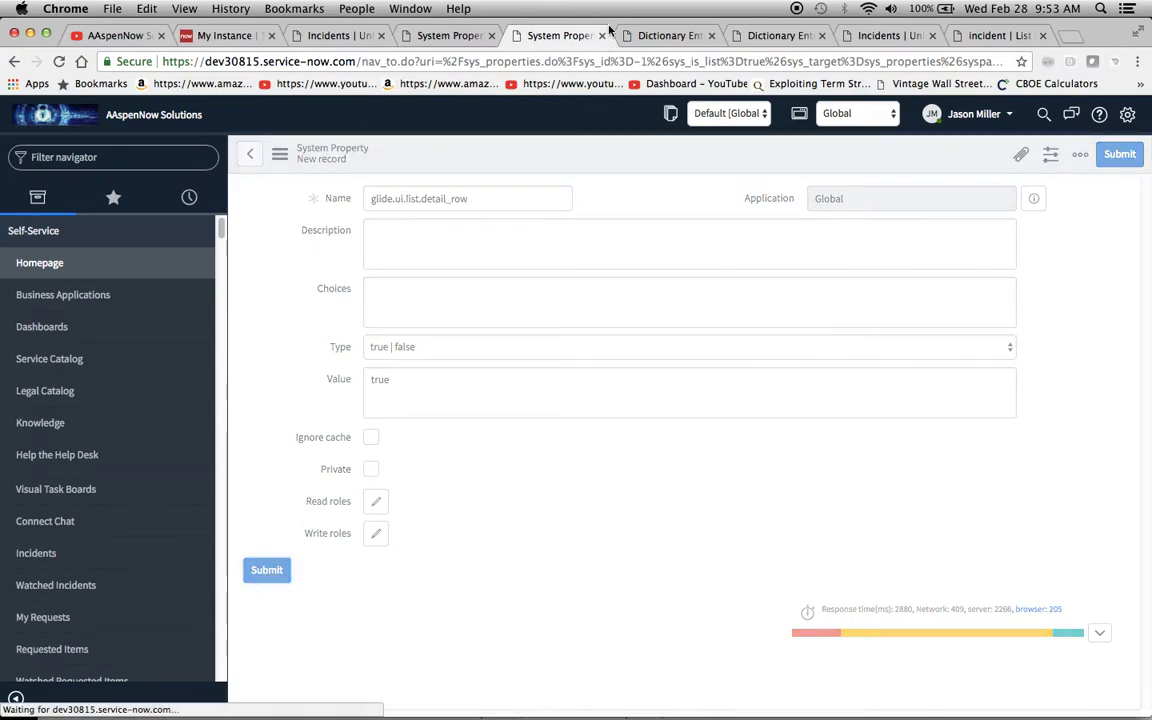
{"action": "left_click", "coordinate": [668, 37]}
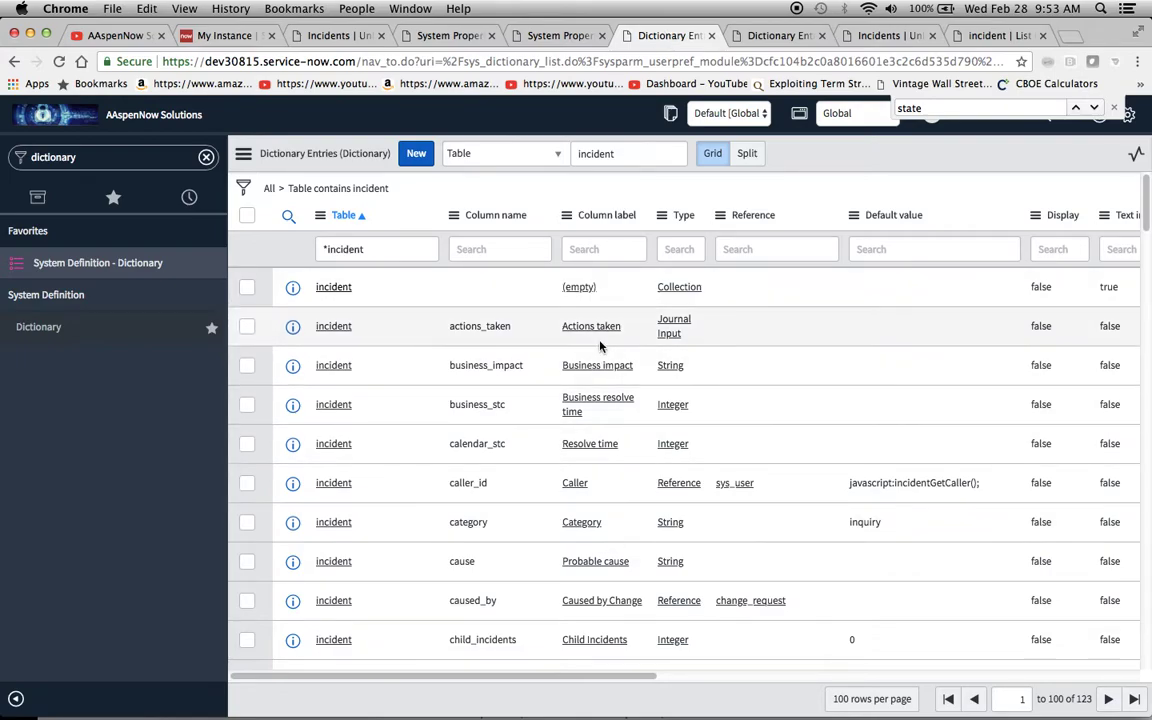
Step: Close the browser find bar that was searching for 'state'
{"action": "left_click", "coordinate": [1112, 108]}
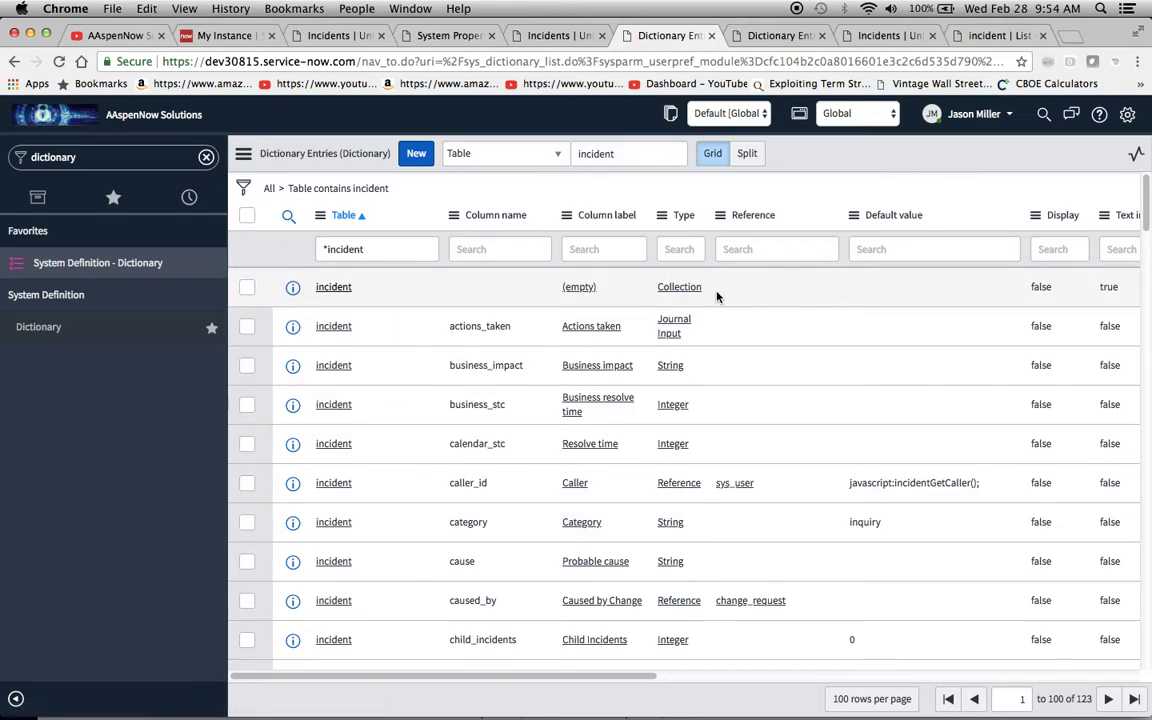
Step: Confirm detail_row=short_description in the Incident collection's Attributes and save the dictionary entry
{"action": "left_click", "coordinate": [769, 37]}
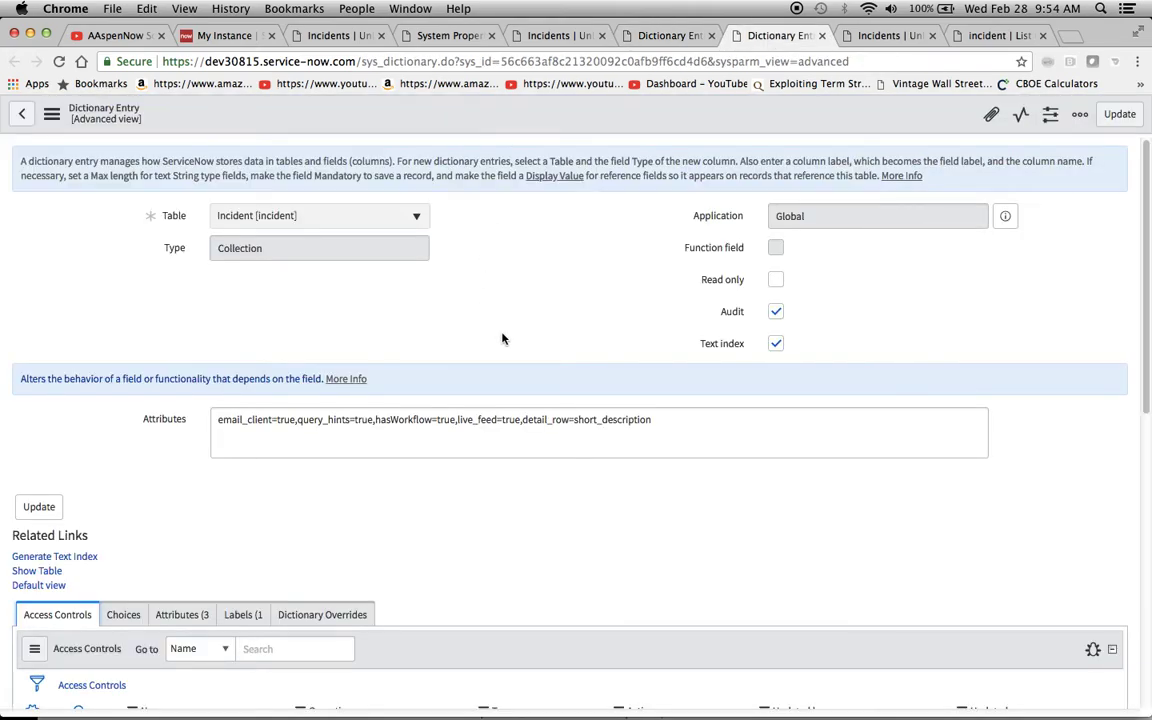
{"action": "scroll", "coordinate": [504, 338], "scroll_direction": "down", "scroll_amount": 2}
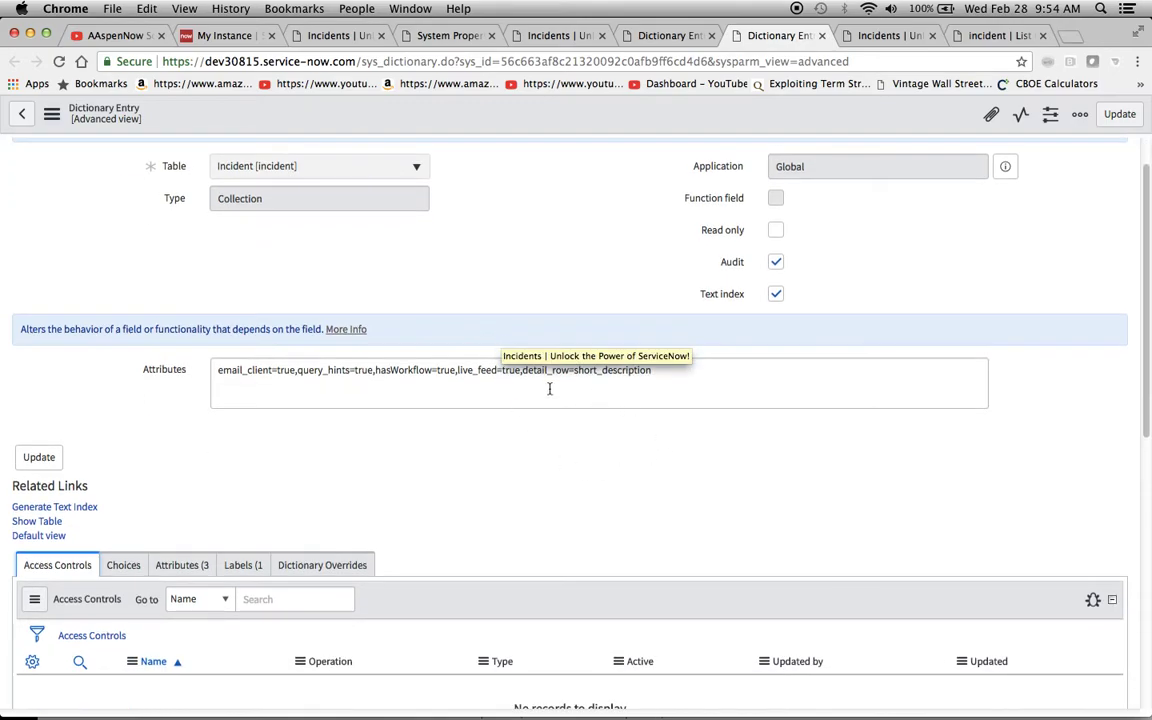
{"action": "left_click", "coordinate": [528, 381]}
{"action": "left_click_drag", "start_coordinate": [522, 370], "coordinate": [691, 369]}
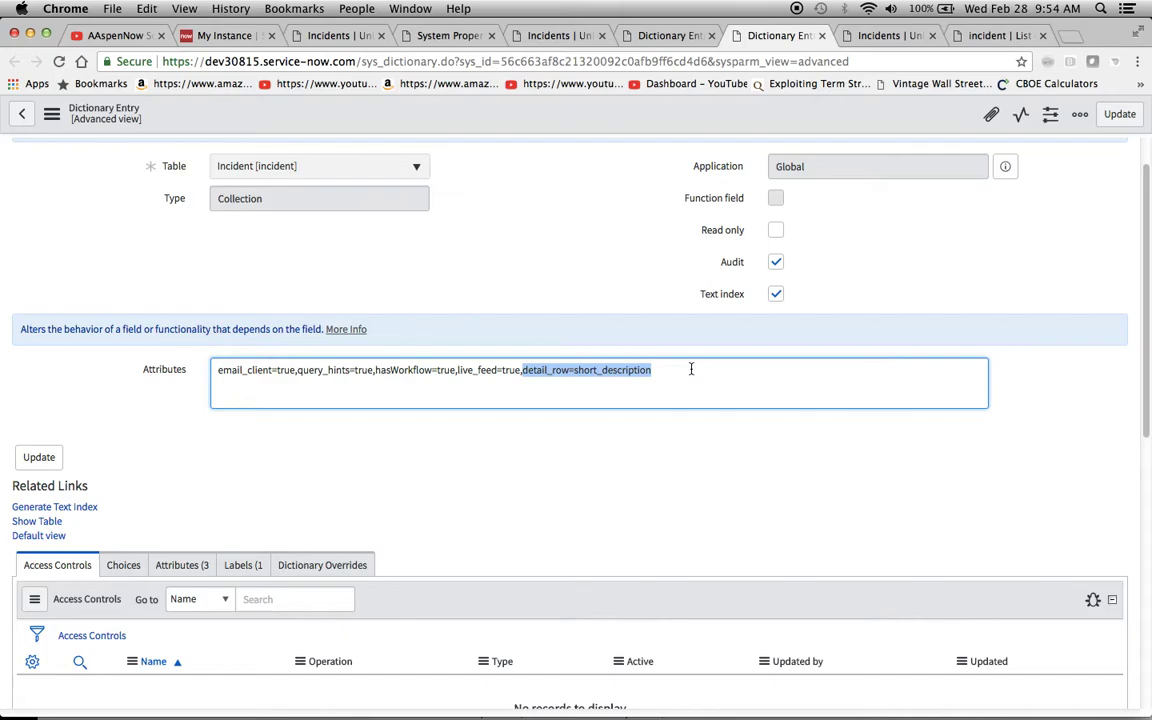
{"action": "left_click", "coordinate": [617, 327]}
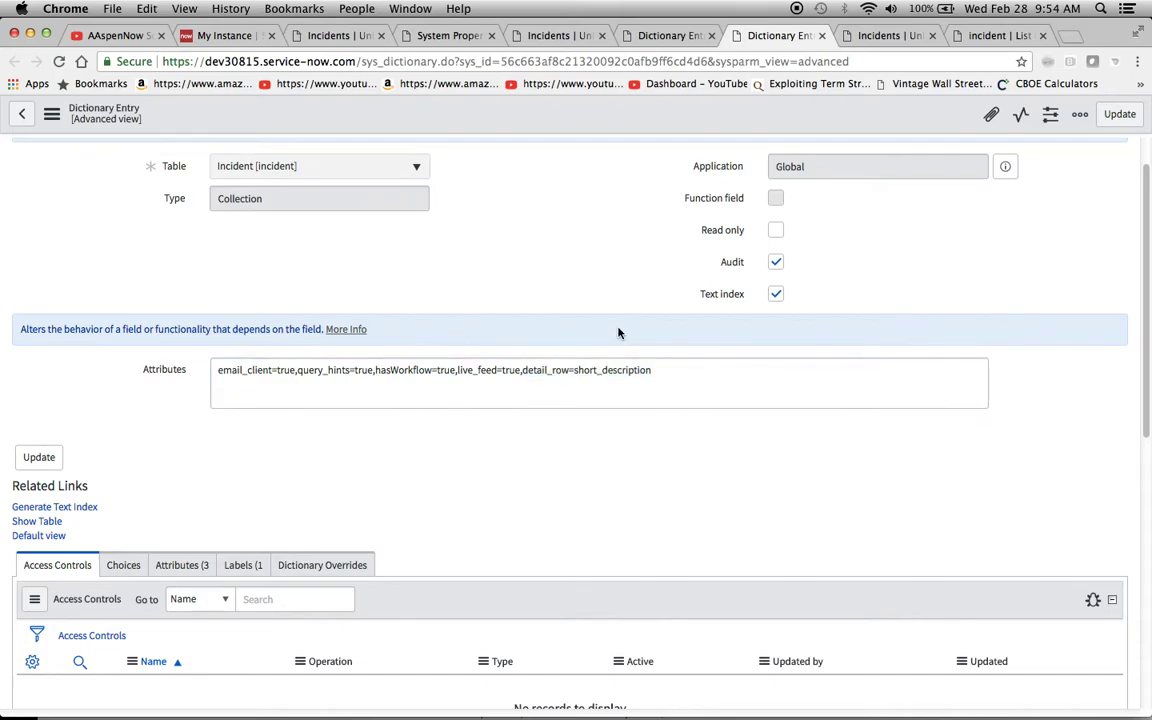
{"action": "scroll", "coordinate": [116, 221], "scroll_direction": "up", "scroll_amount": 2}
{"action": "left_click", "coordinate": [48, 114]}
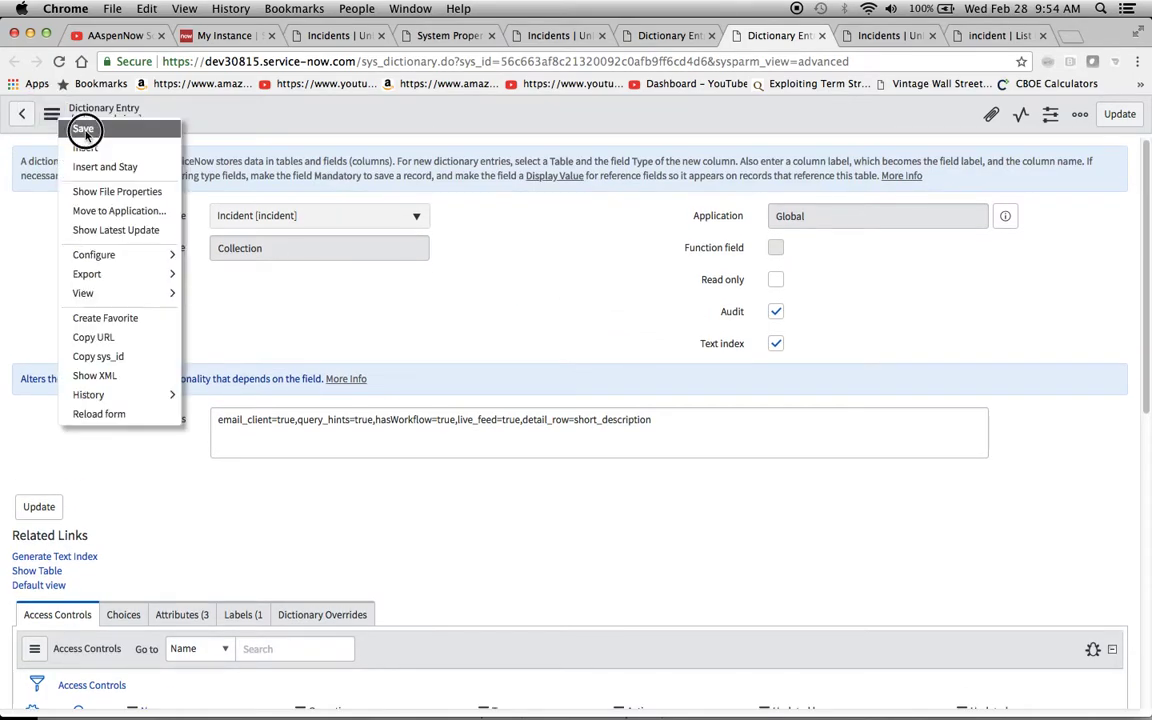
{"action": "left_click", "coordinate": [75, 124]}
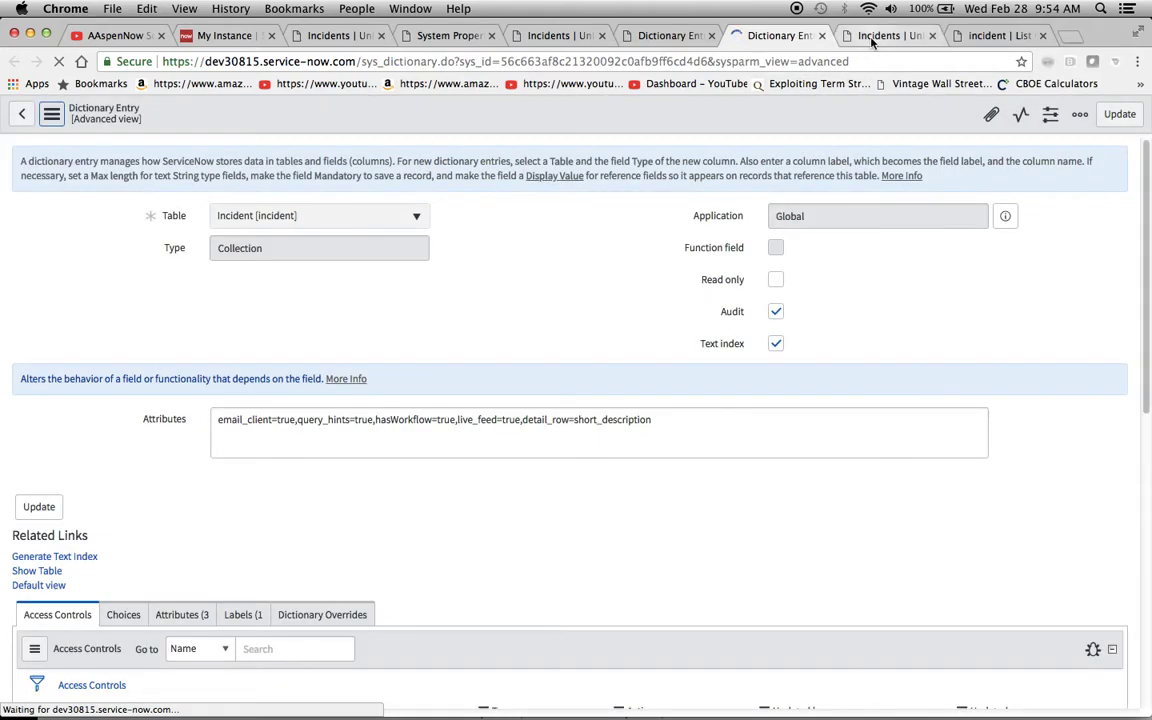
Step: Return to the Incidents grid list and check its list options without changing anything
{"action": "left_click", "coordinate": [876, 37]}
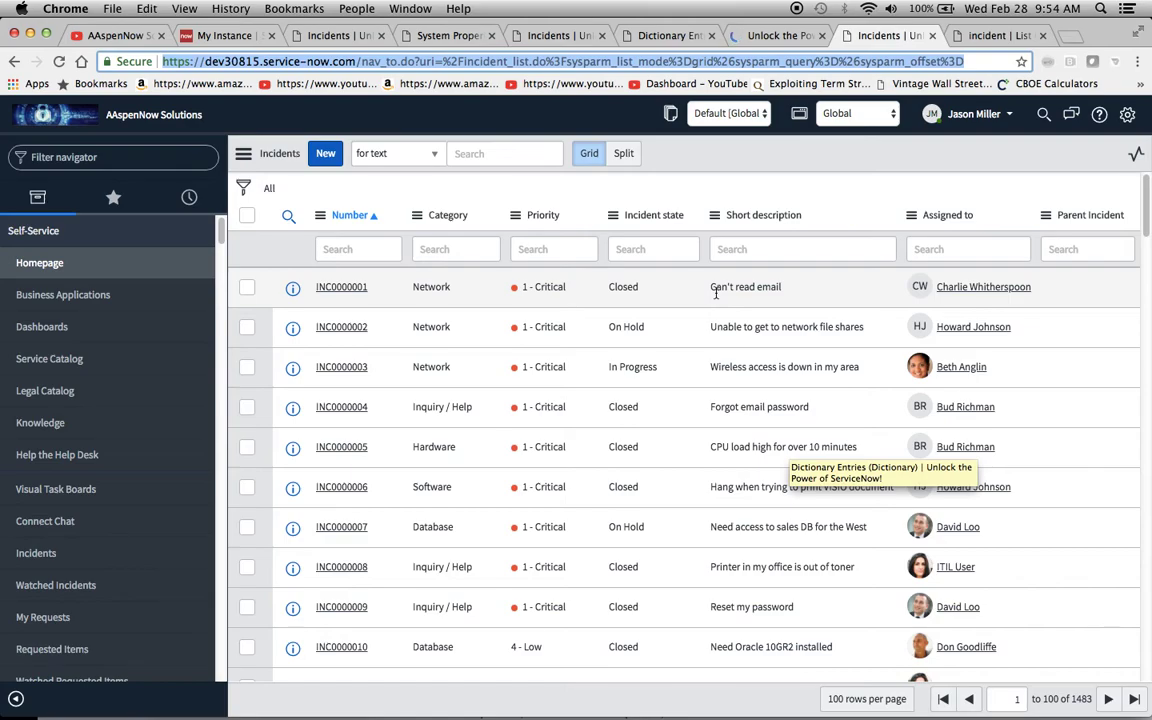
{"action": "left_click", "coordinate": [244, 154]}
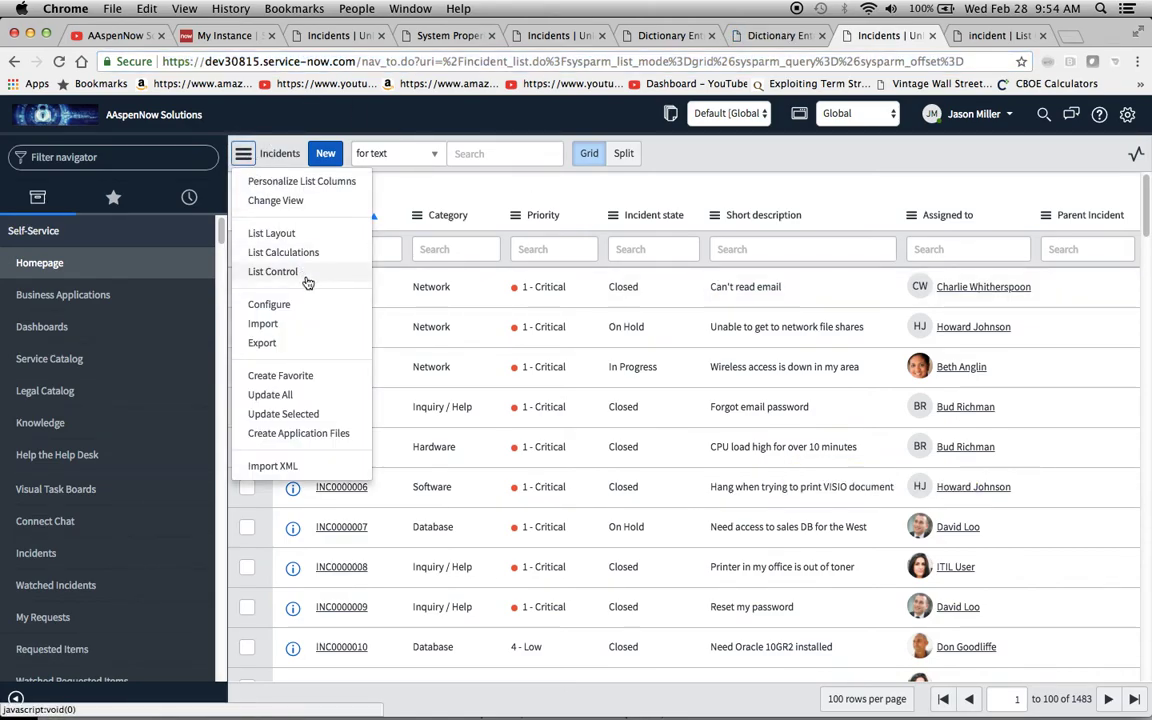
{"action": "left_click", "coordinate": [755, 169]}
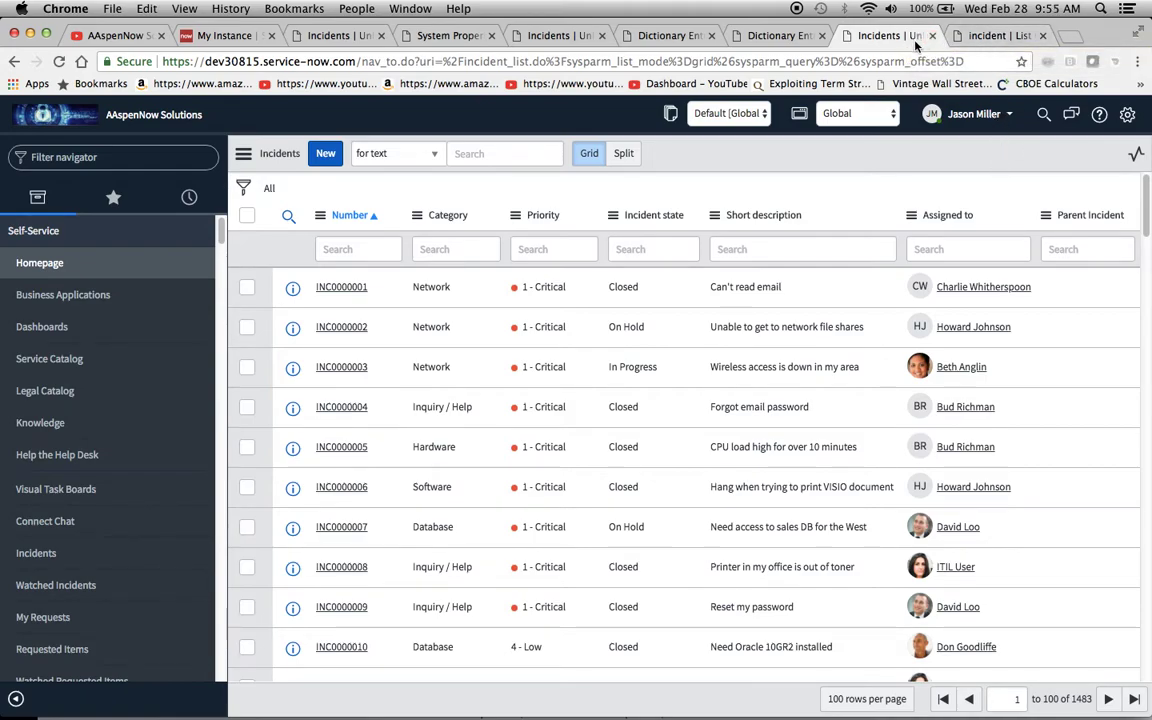
Step: Tick Disable list v3 on the incident List Control record and save it
{"action": "left_click", "coordinate": [992, 38]}
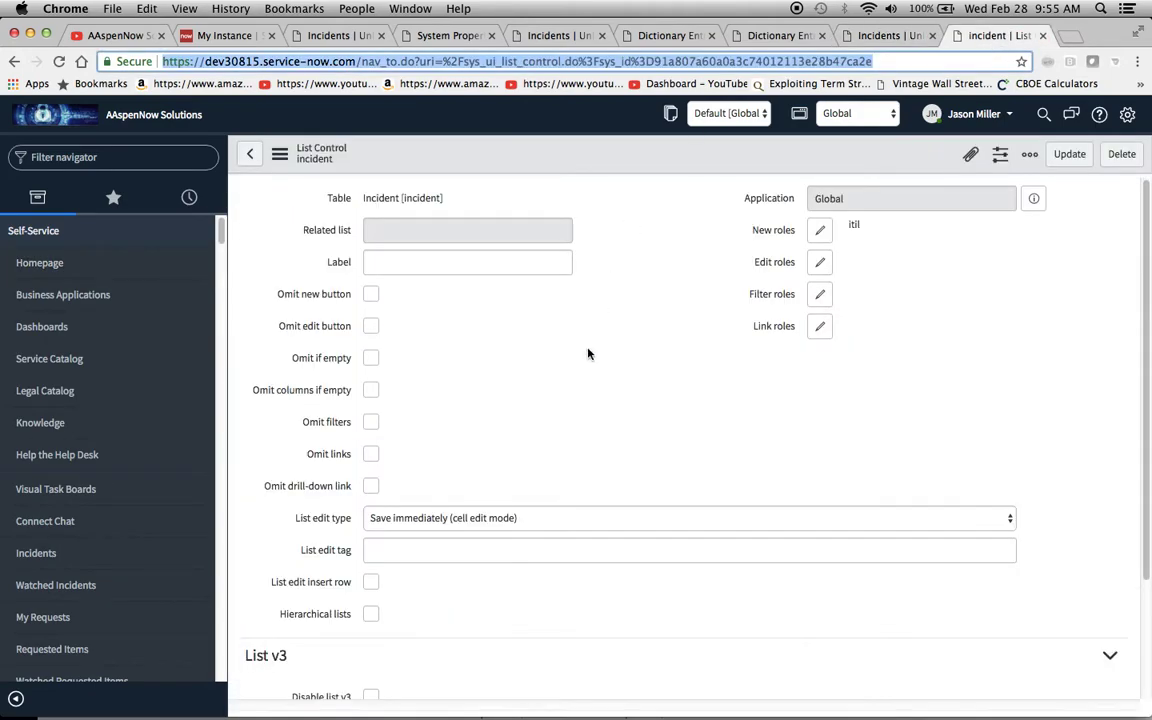
{"action": "scroll", "coordinate": [533, 392], "scroll_direction": "down", "scroll_amount": 3}
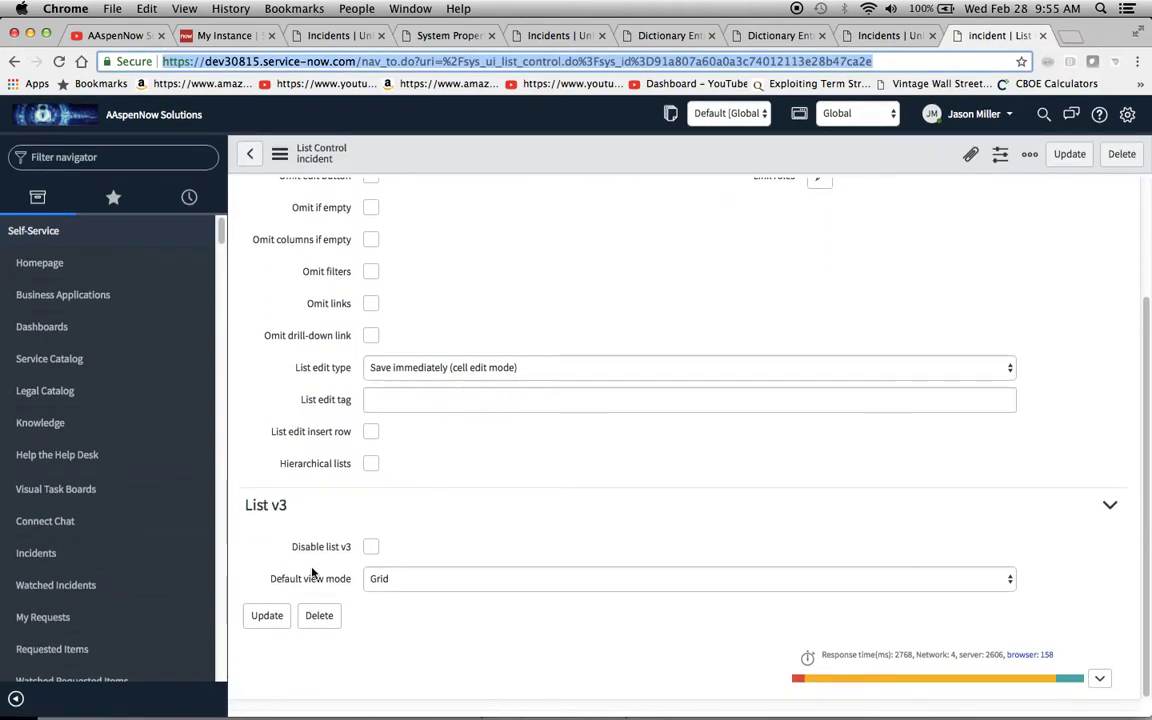
{"action": "left_click", "coordinate": [371, 547]}
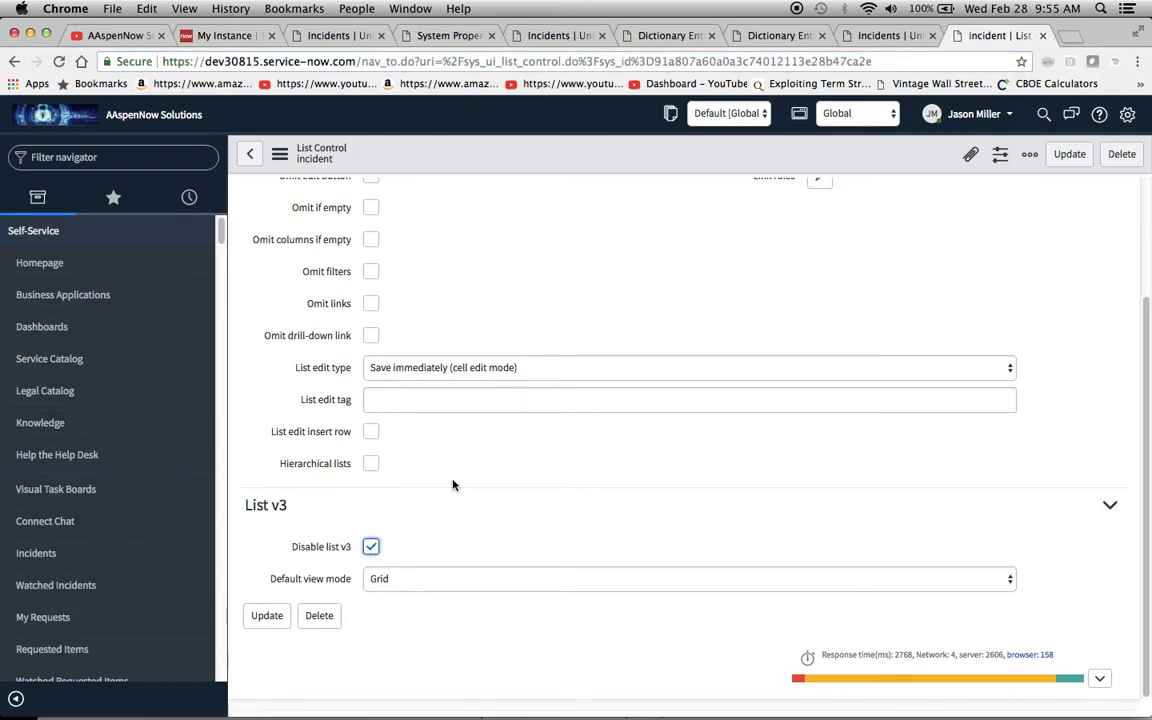
{"action": "scroll", "coordinate": [452, 481], "scroll_direction": "up", "scroll_amount": 3}
{"action": "left_click", "coordinate": [282, 156]}
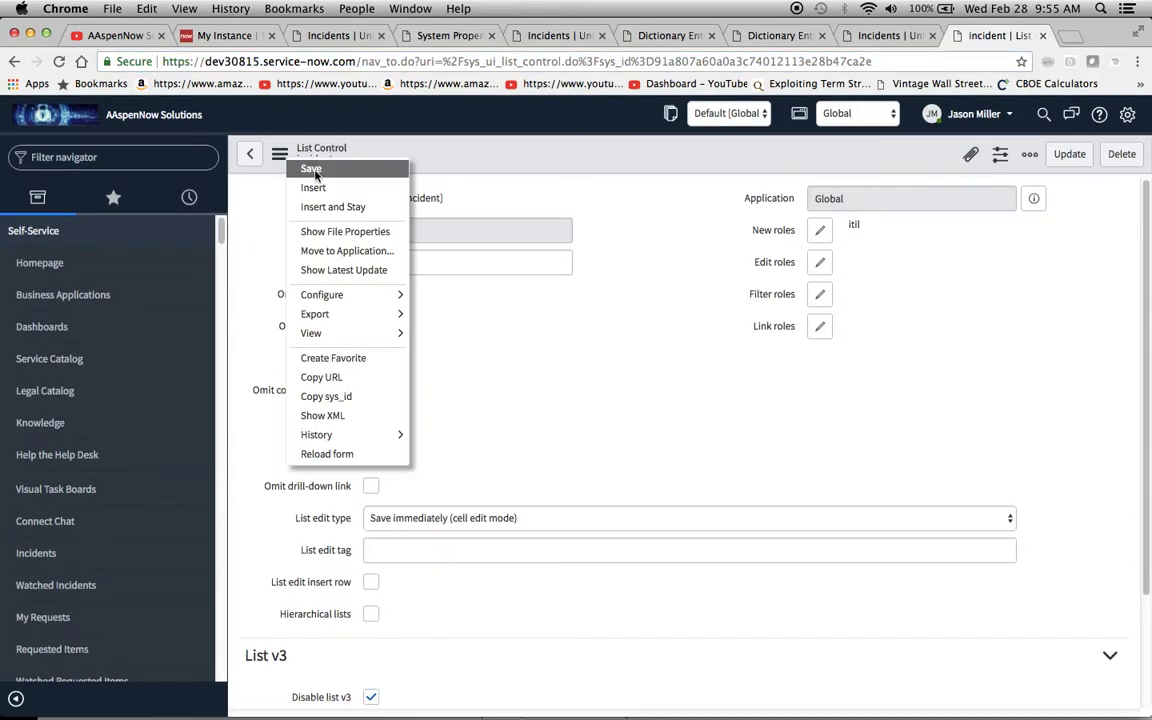
{"action": "left_click", "coordinate": [305, 167]}
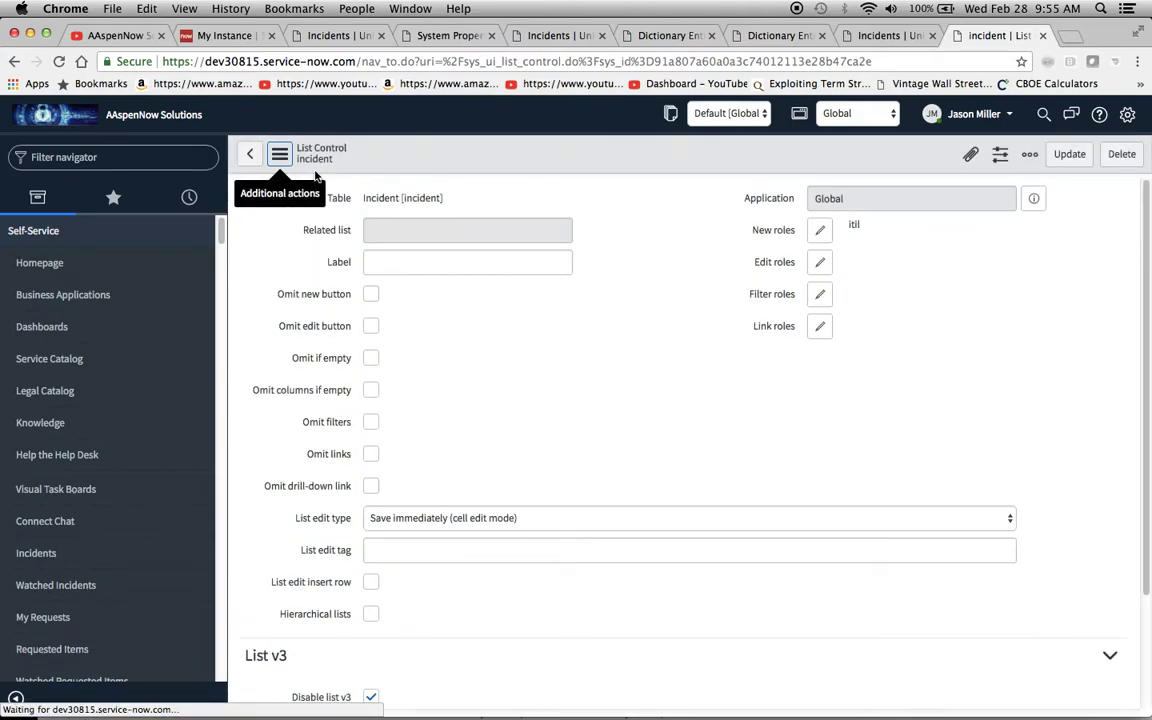
Step: Load incident.list from the Filter navigator to get the classic list with detail rows
{"action": "left_click", "coordinate": [885, 35]}
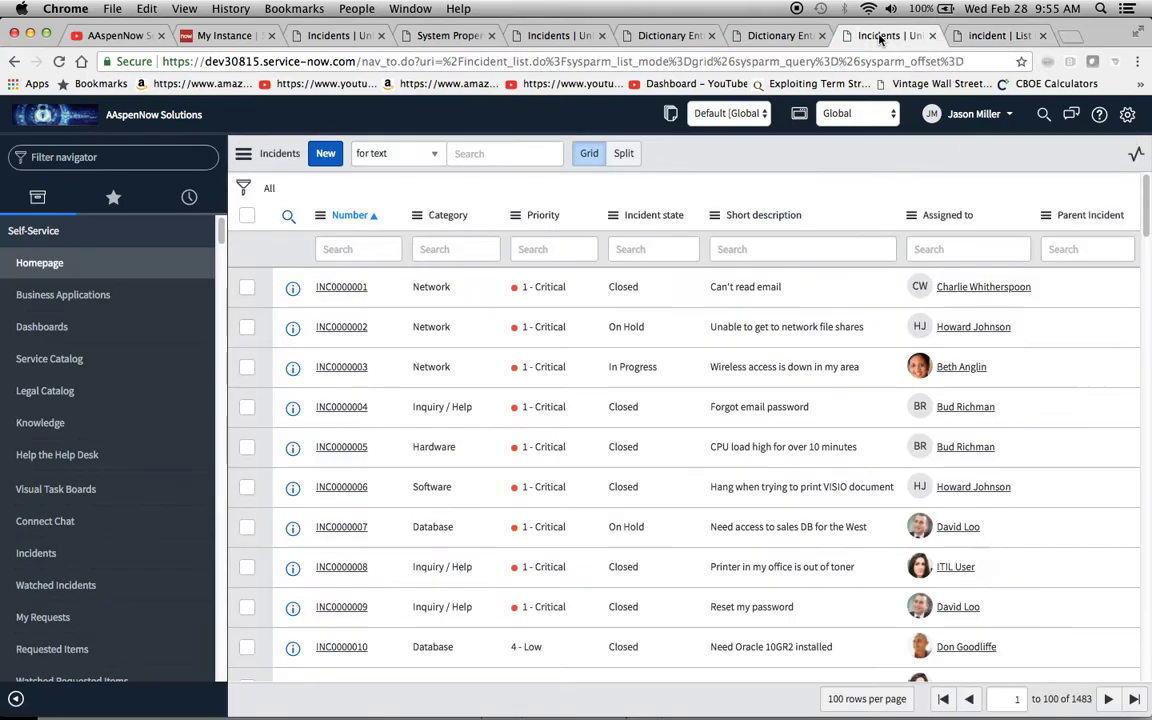
{"action": "left_click", "coordinate": [148, 162]}
{"action": "type", "text": "in"}
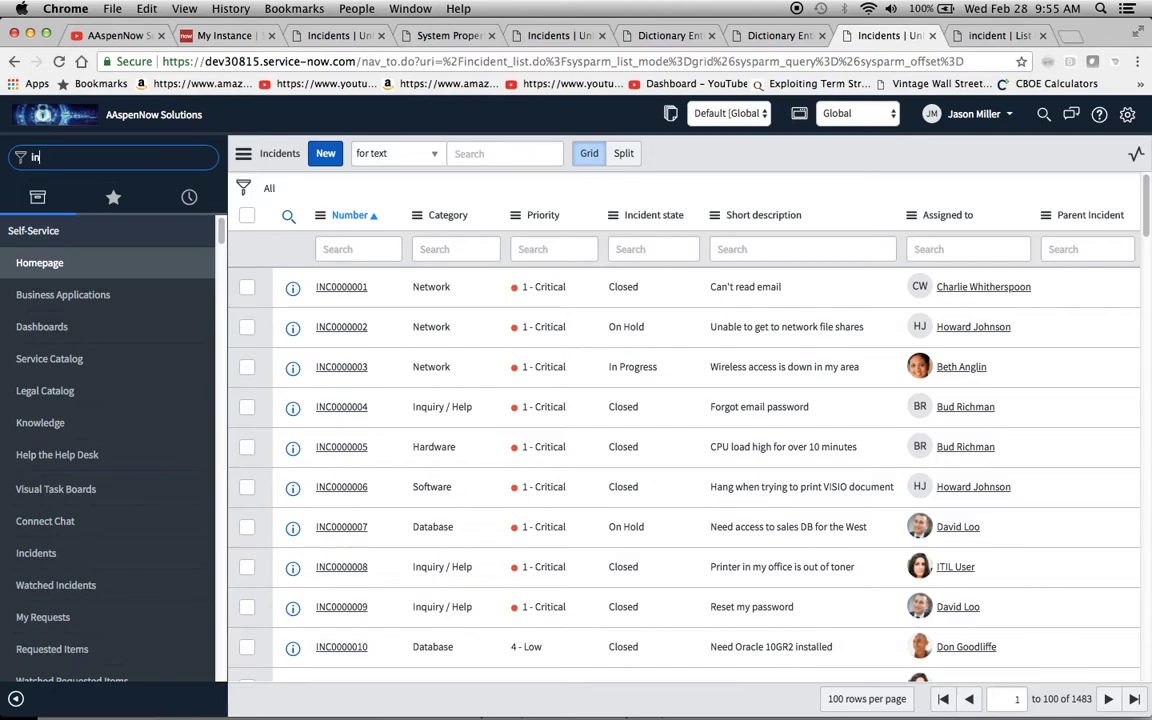
{"action": "type", "text": "cident.list"}
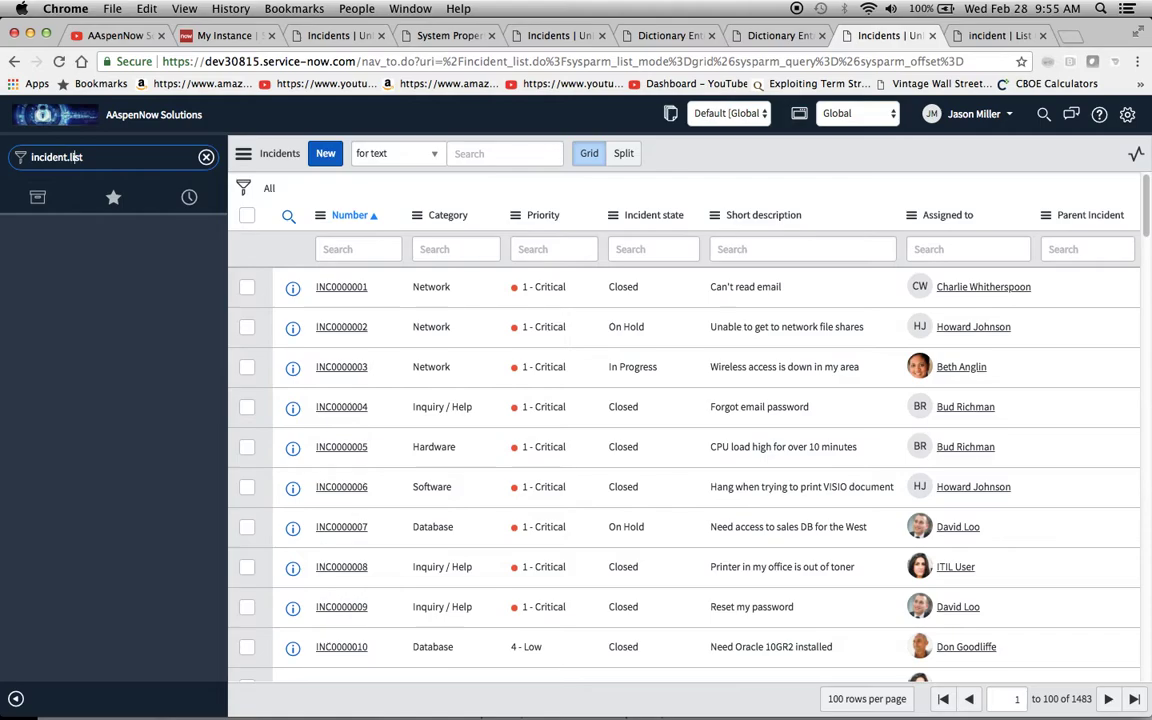
{"action": "key", "text": "Return"}
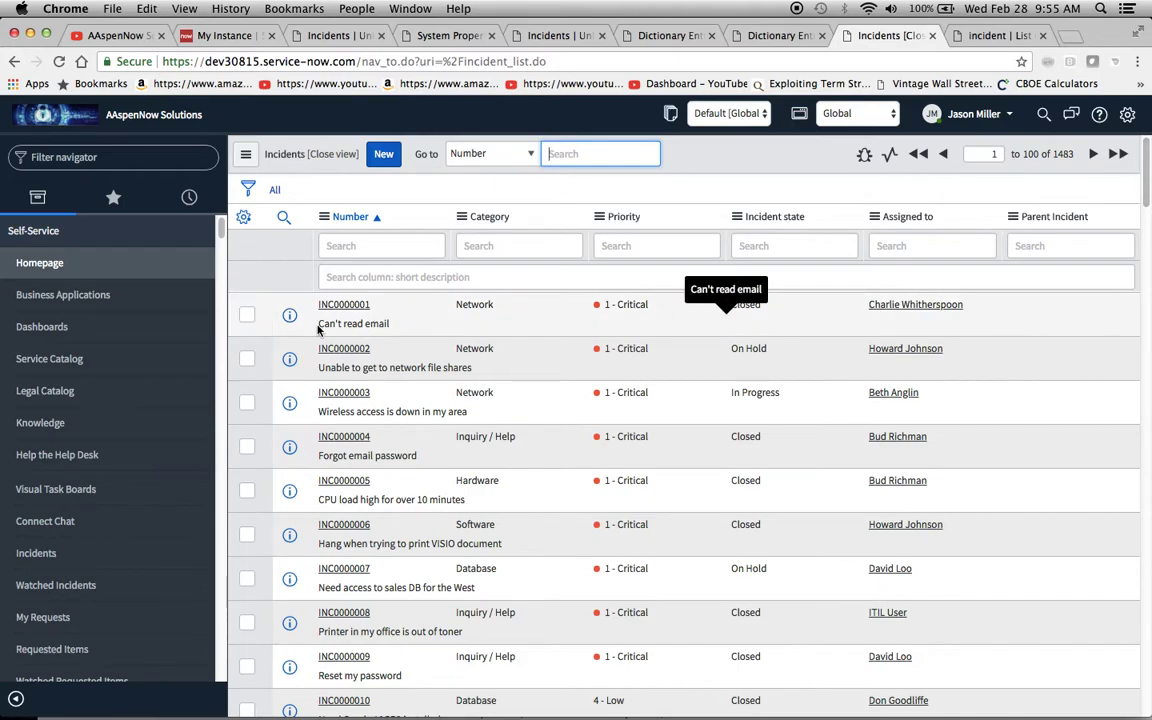
Step: Filter incidents to short descriptions starting with 'alert', giving 1160 records
{"action": "left_click", "coordinate": [380, 274]}
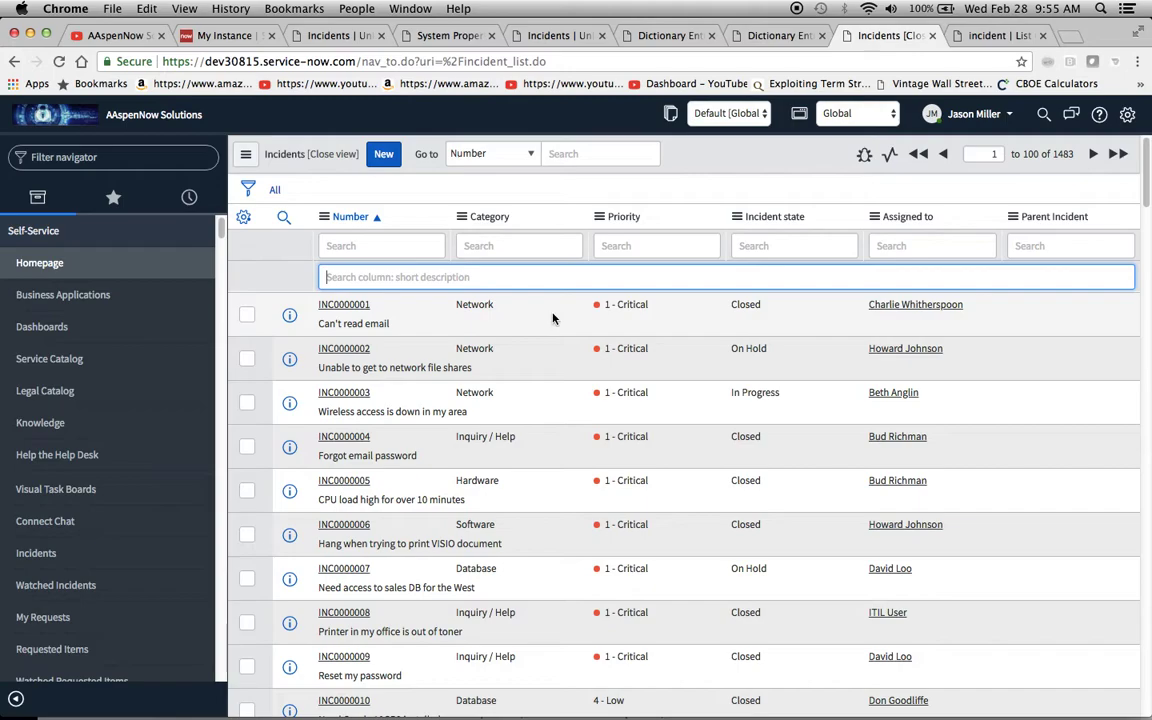
{"action": "type", "text": "alert"}
{"action": "key", "text": "Return"}
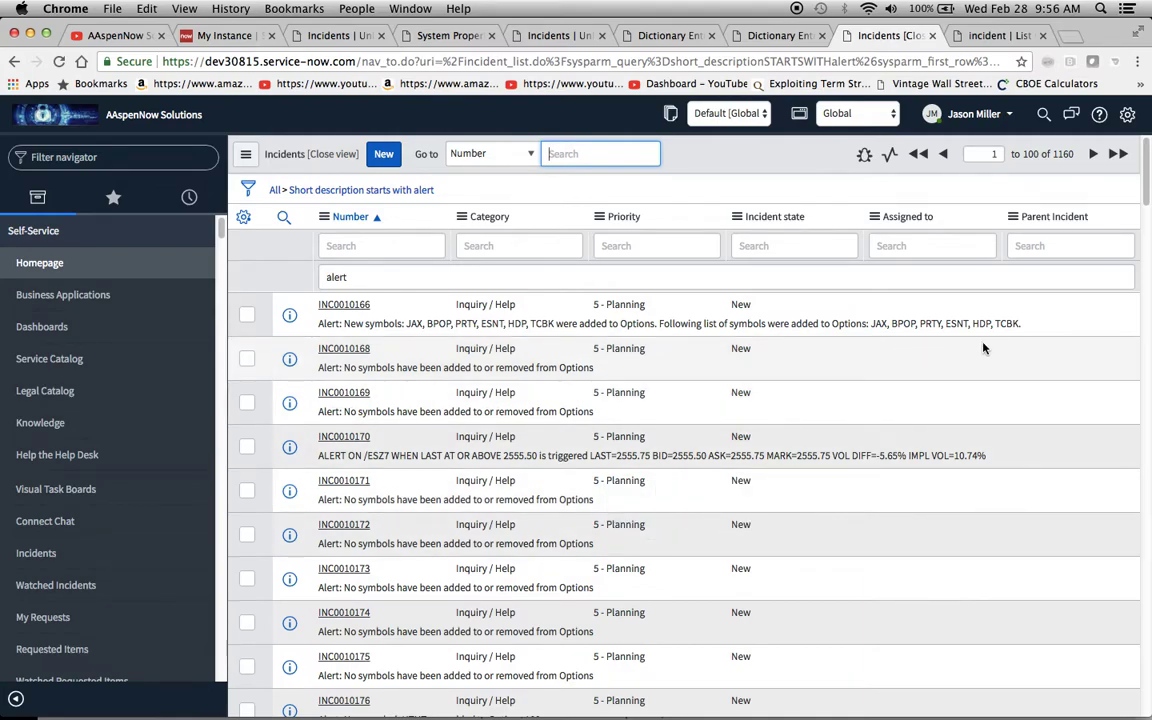
Step: Scroll down through the alert results, then back up toward the top
{"action": "scroll", "coordinate": [558, 361], "scroll_direction": "down", "scroll_amount": 1}
{"action": "scroll", "coordinate": [841, 483], "scroll_direction": "down", "scroll_amount": 3}
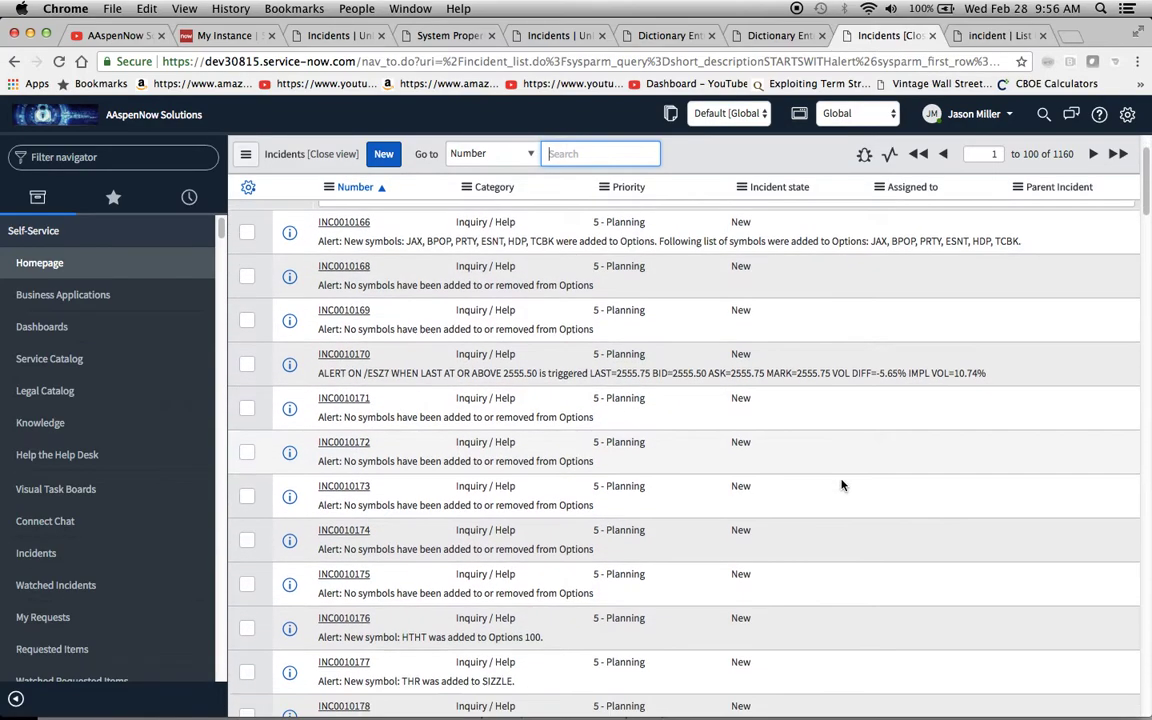
{"action": "scroll", "coordinate": [841, 483], "scroll_direction": "down", "scroll_amount": 1}
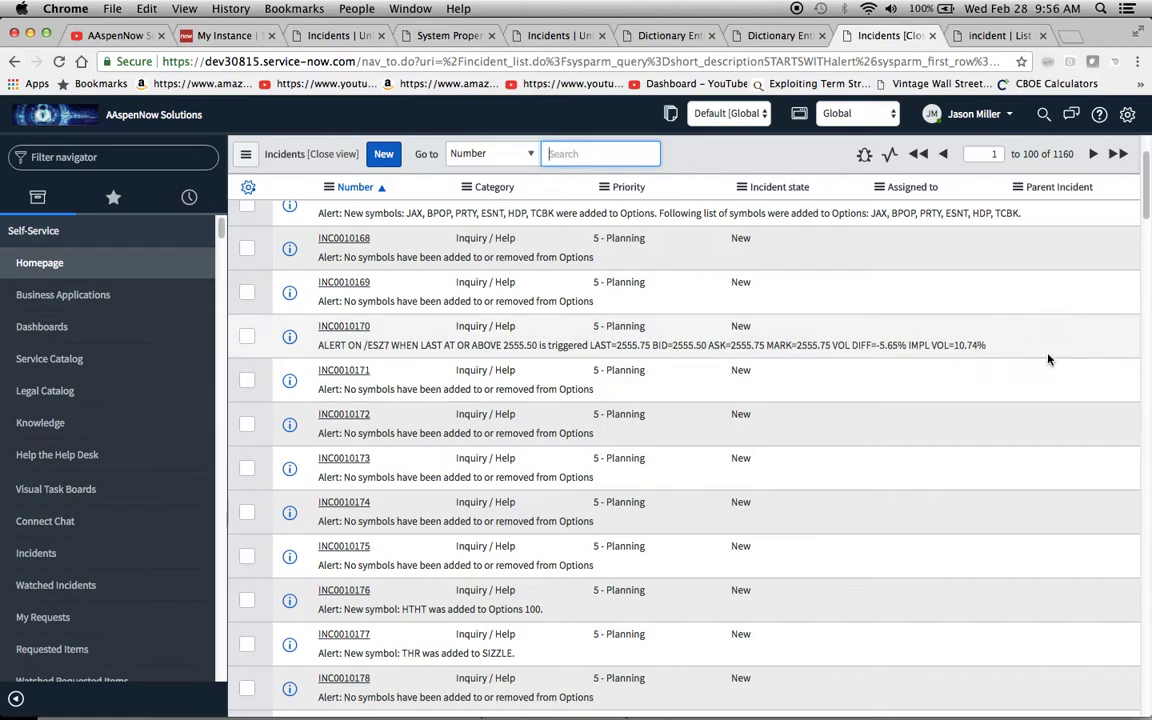
{"action": "scroll", "coordinate": [886, 463], "scroll_direction": "down", "scroll_amount": 8}
{"action": "scroll", "coordinate": [886, 463], "scroll_direction": "down", "scroll_amount": 20}
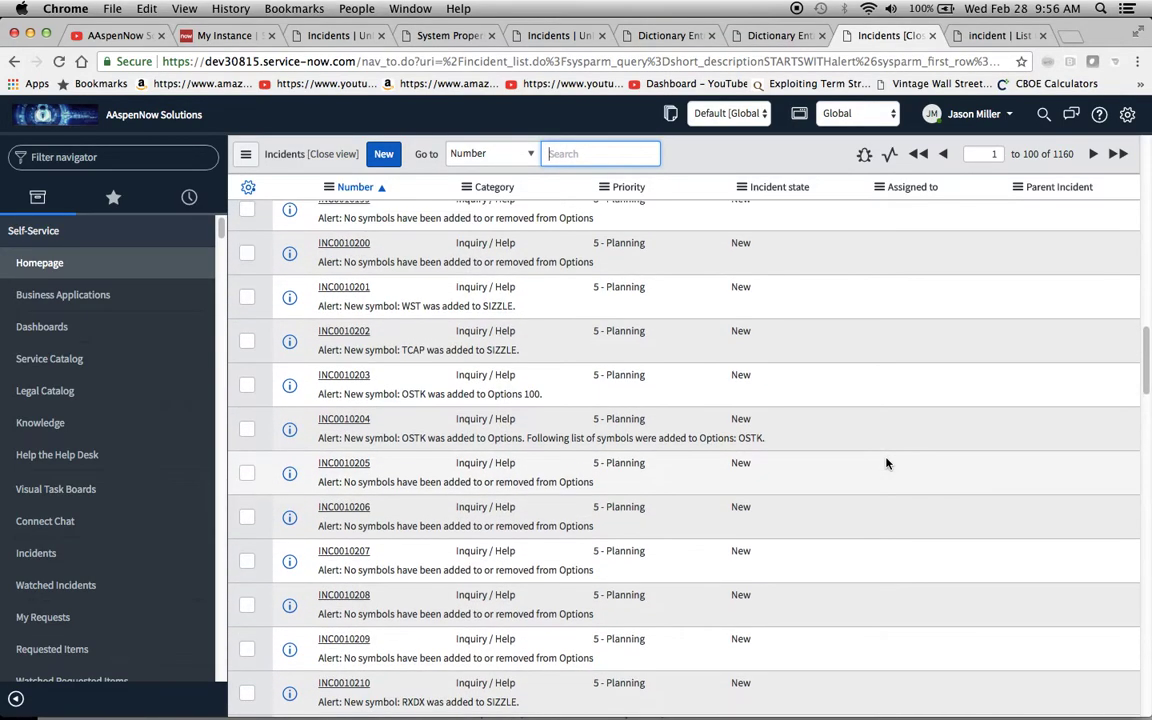
{"action": "scroll", "coordinate": [886, 463], "scroll_direction": "up", "scroll_amount": 20}
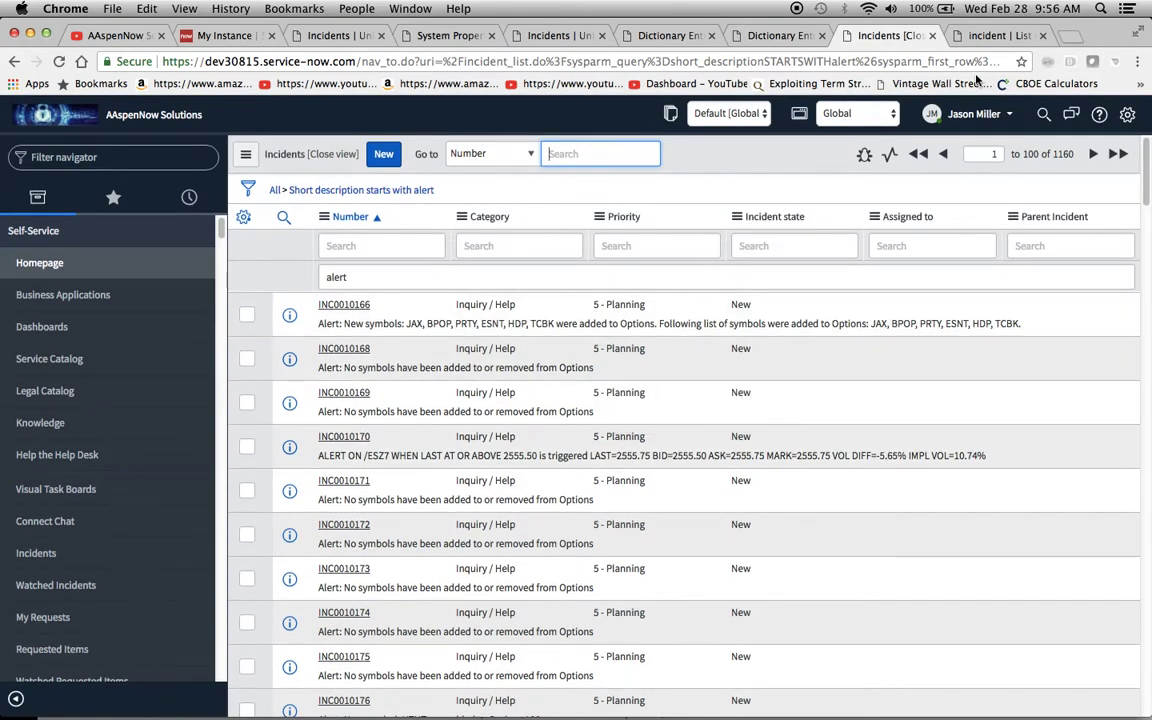